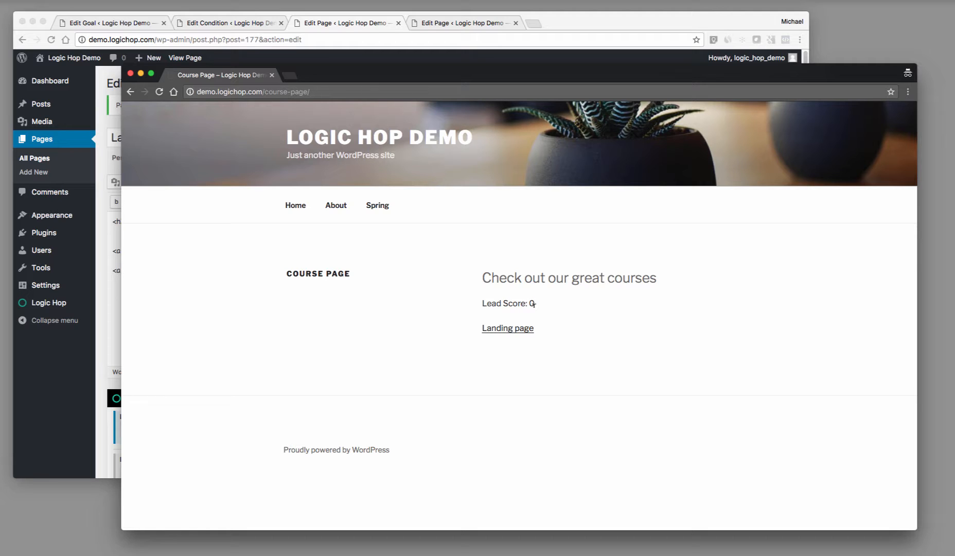
Examine the Logic Hop Lead Score value and its increment setting on the Landing Page's edit screen.
click(101, 341)
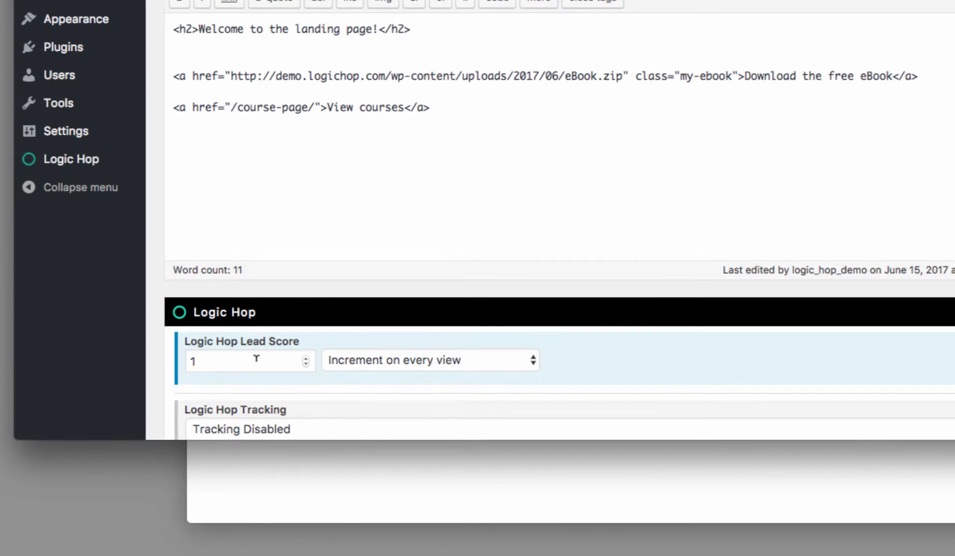
click(234, 358)
double_click(193, 353)
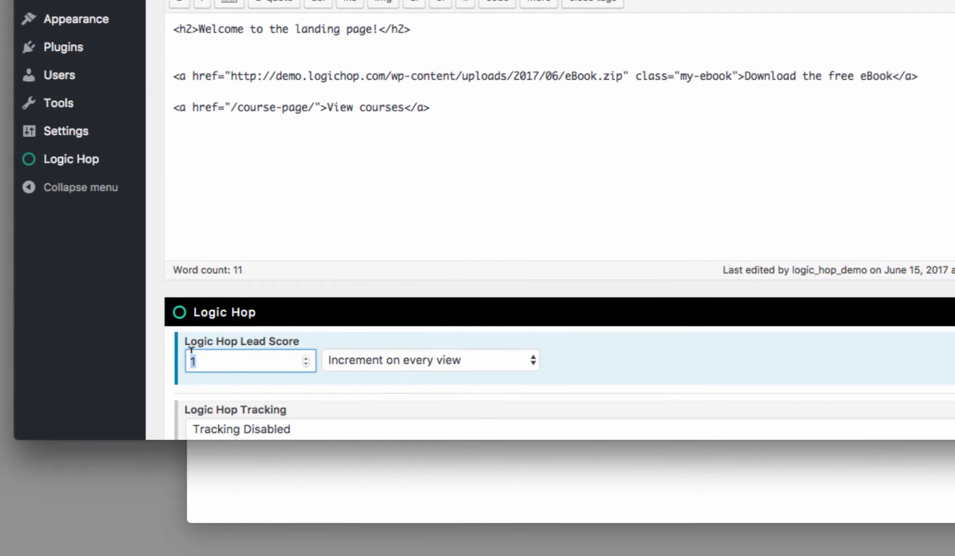
click(253, 360)
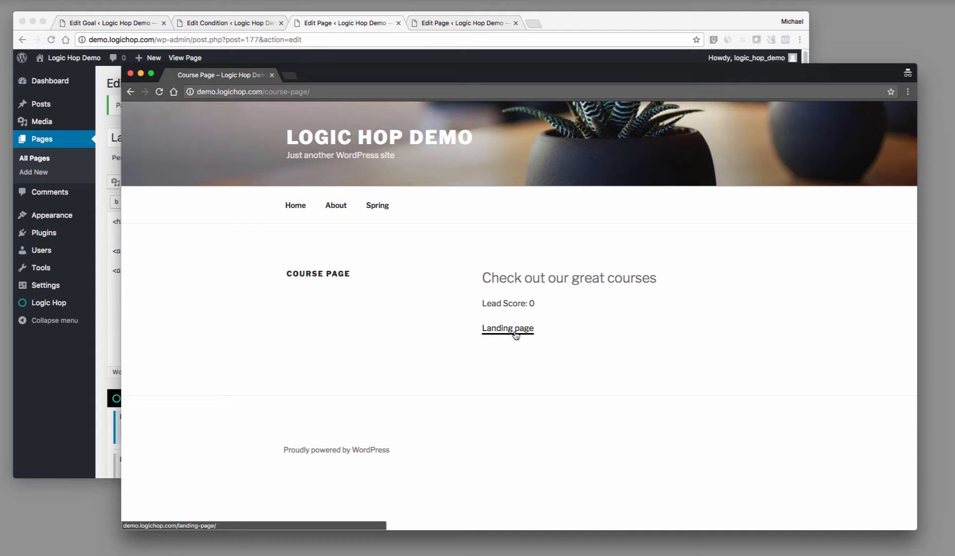
On the live site, visit the landing page and return to the course page twice to check the lead score.
click(516, 334)
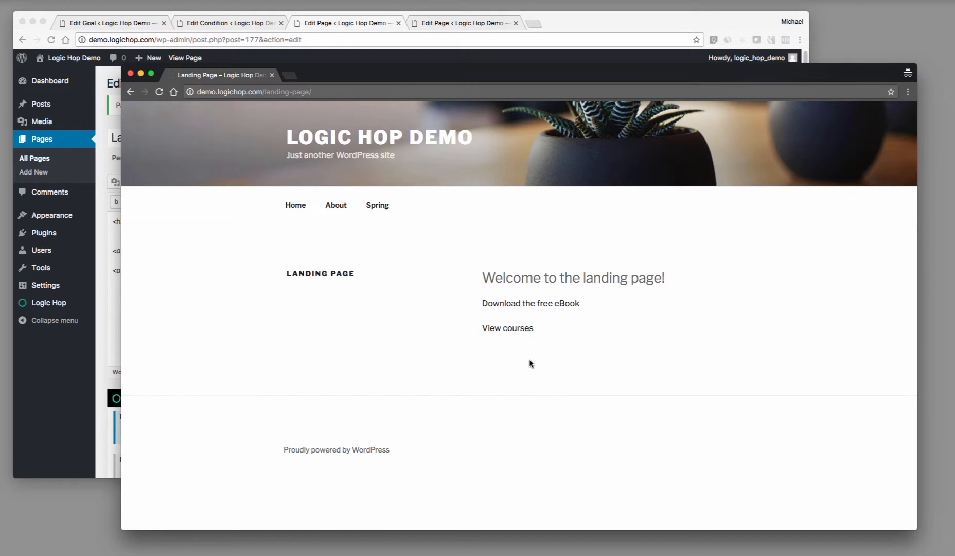
click(519, 335)
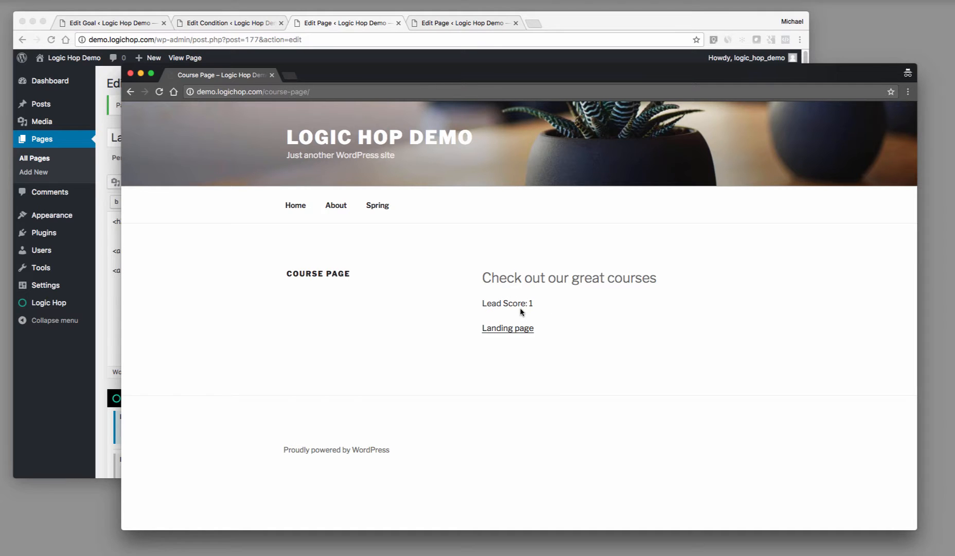
click(517, 332)
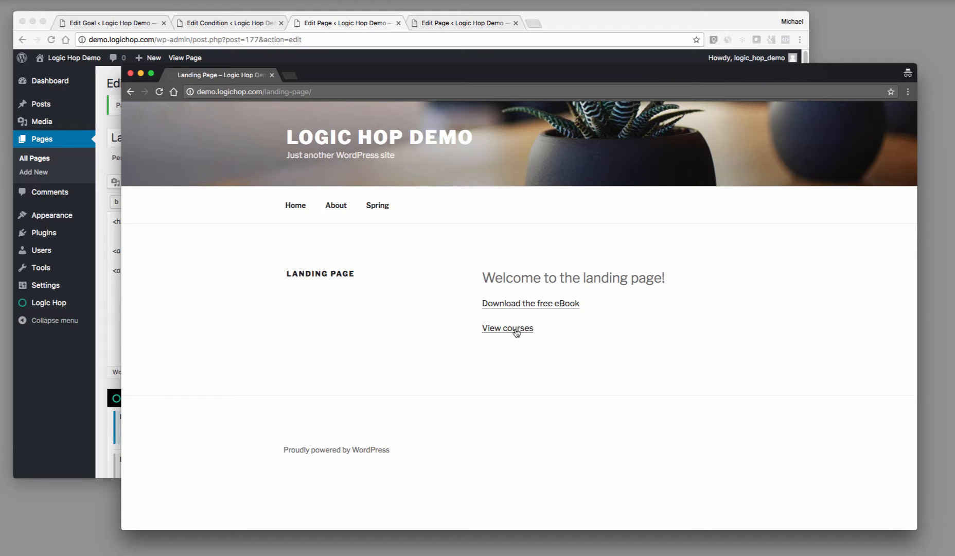
click(517, 332)
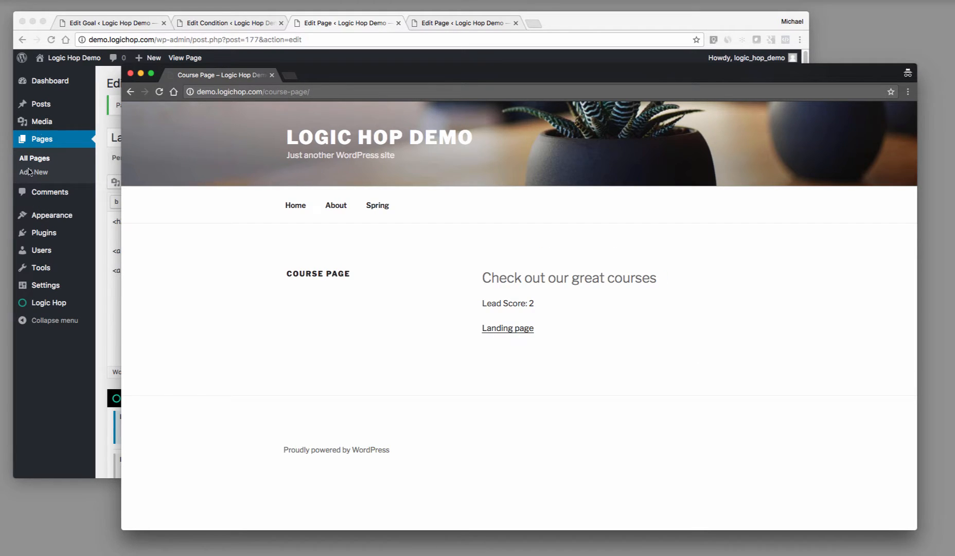
Look through the lead score increment options in the Landing Page editor, keeping Increment on every view.
click(67, 338)
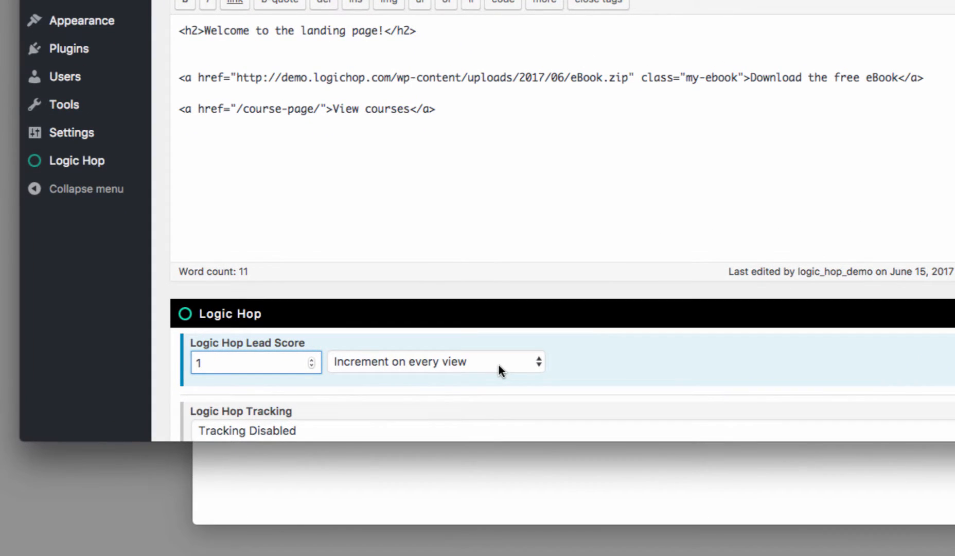
click(497, 369)
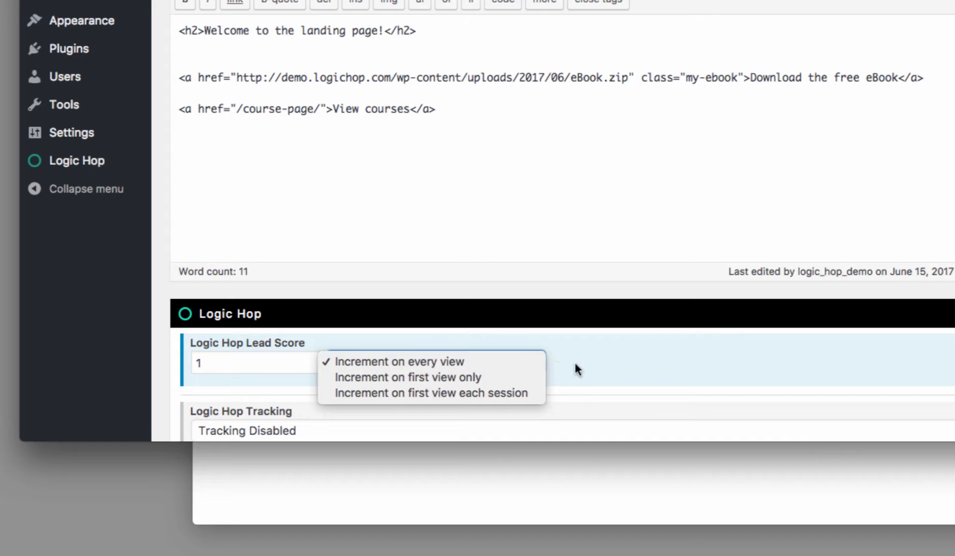
click(600, 360)
Examine the Landing Page's Set Goal on Javascript Event settings, focusing on the Element value.
scroll(599, 337, down, 5)
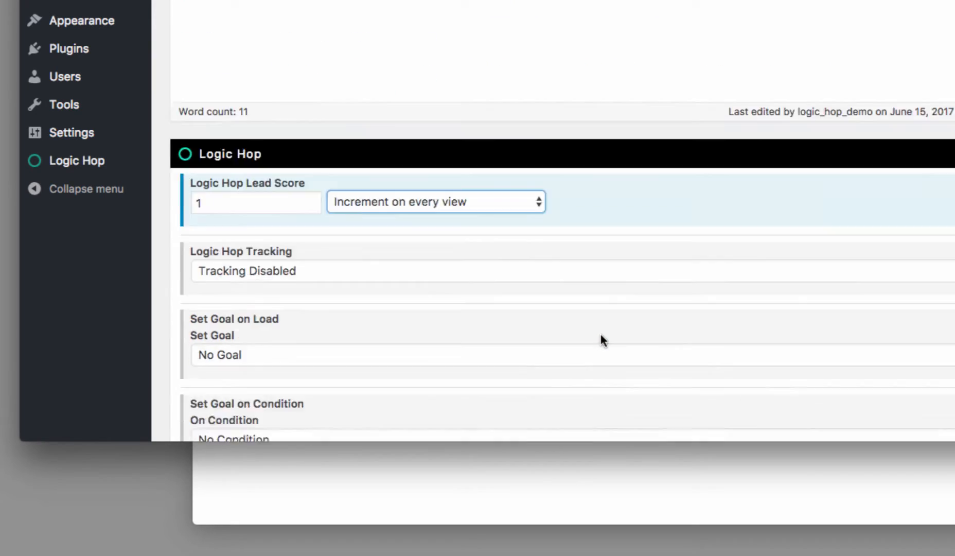
scroll(601, 340, down, 10)
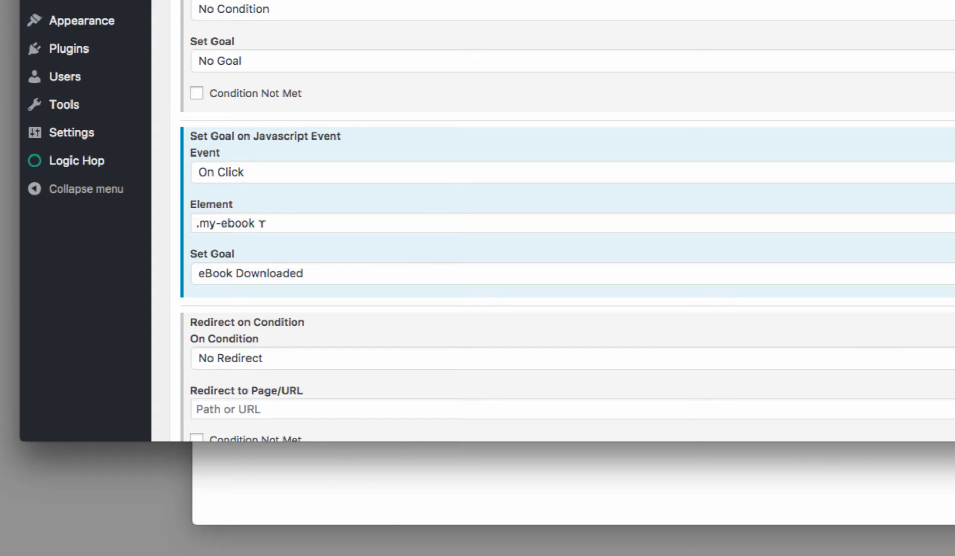
drag(260, 223, 193, 222)
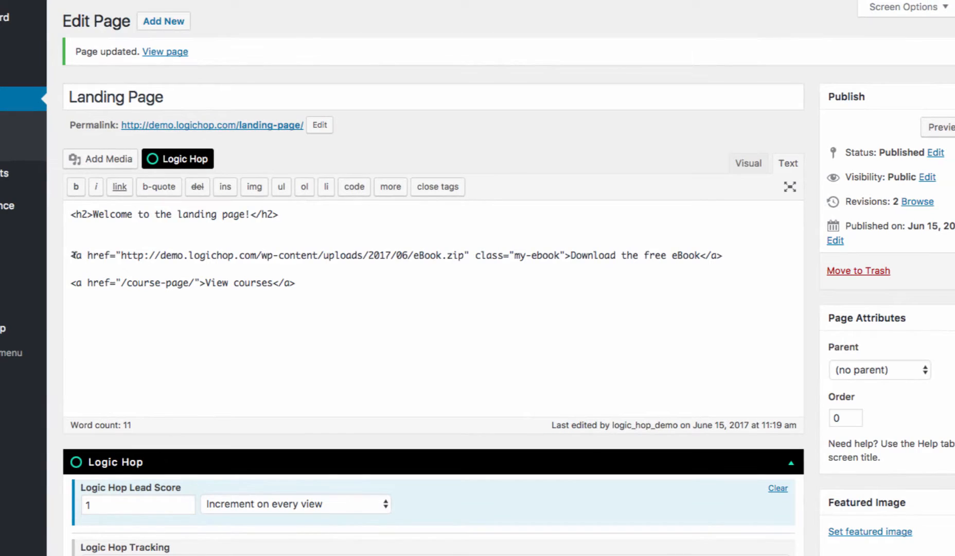
Compare the class of the eBook download link in the page content with the Javascript event's Element value.
drag(73, 254, 735, 253)
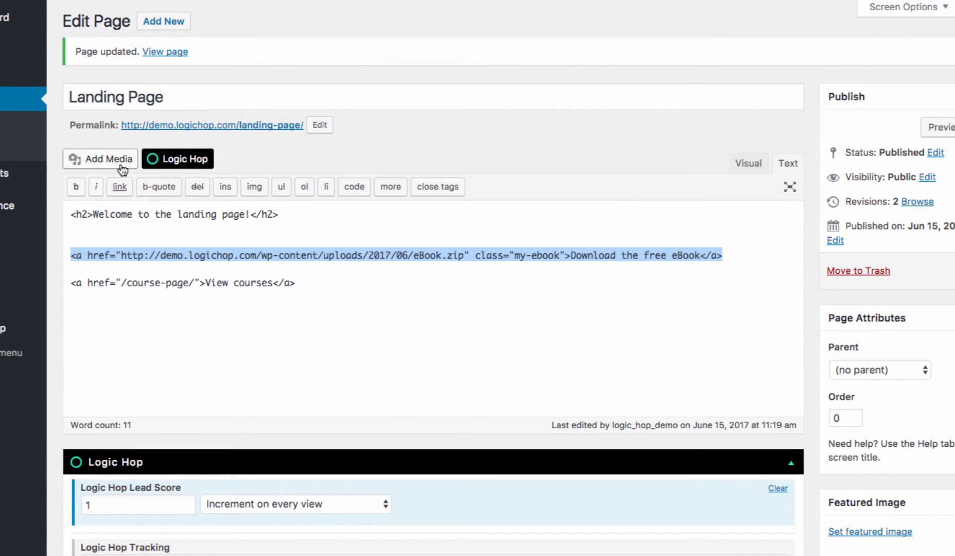
click(516, 254)
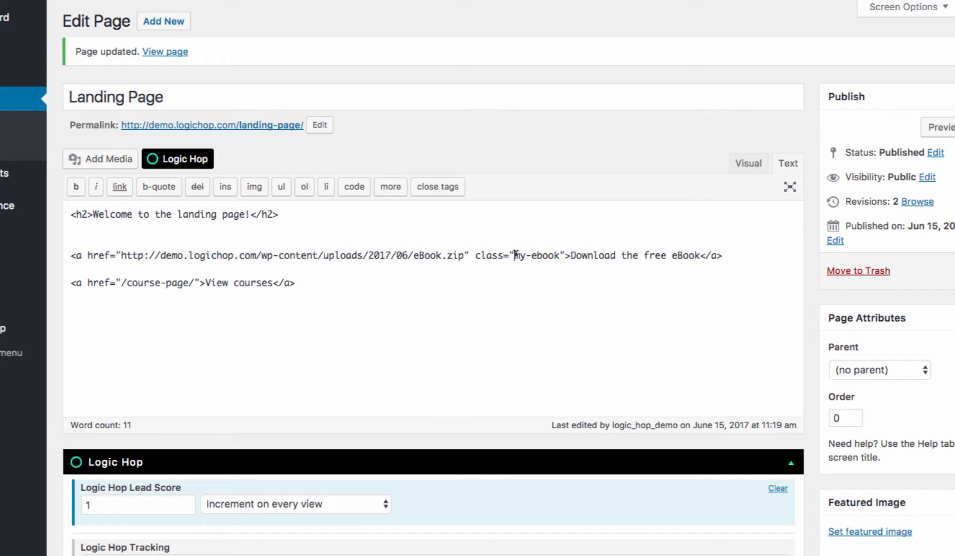
drag(514, 254, 560, 253)
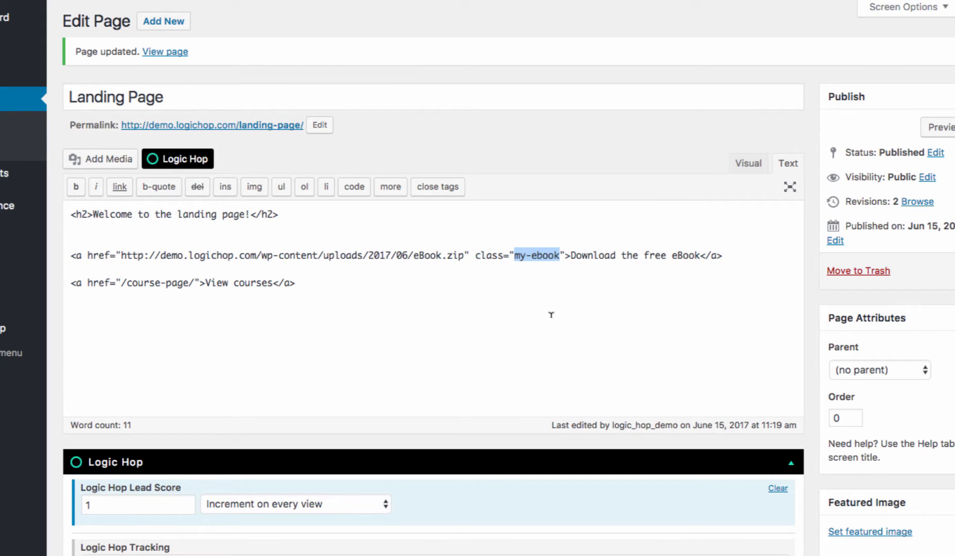
scroll(538, 317, down, 15)
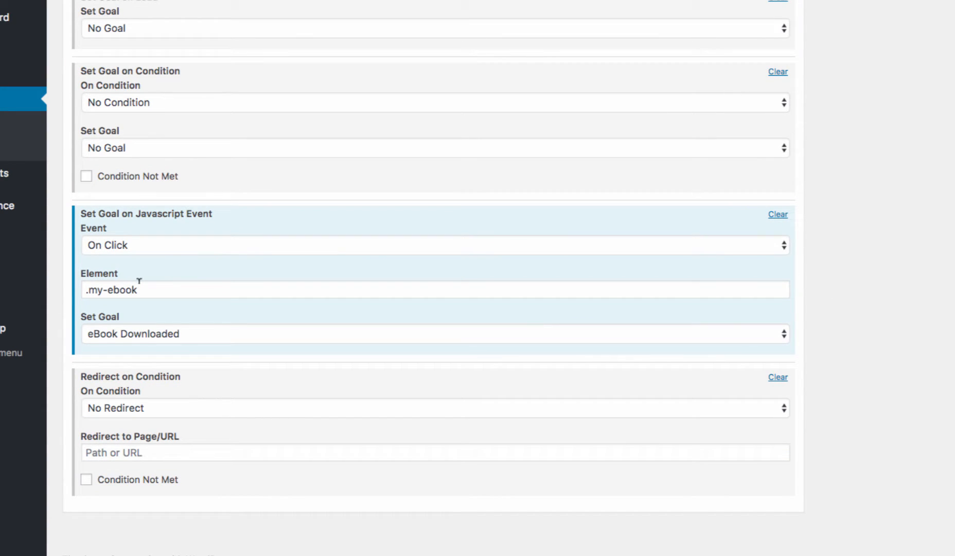
drag(146, 288, 92, 290)
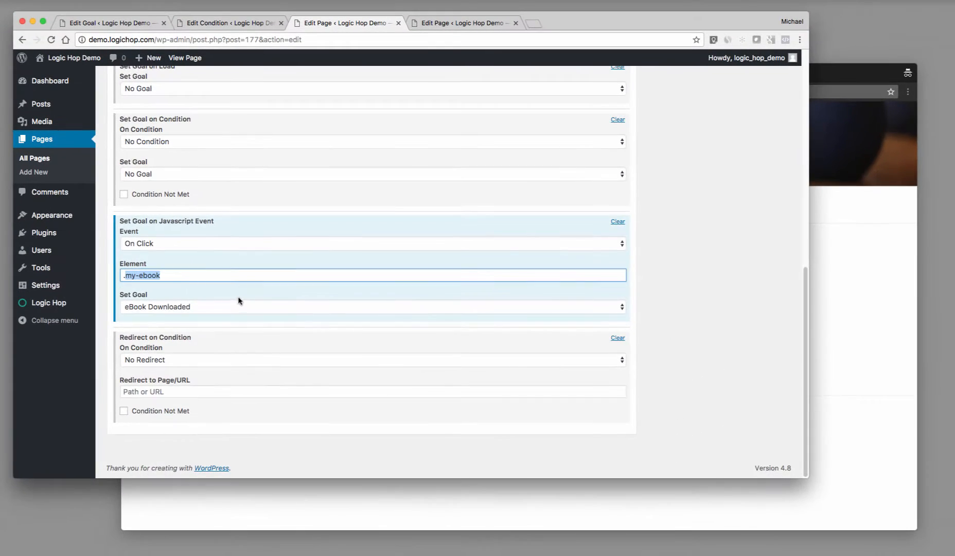
Open the eBook Downloaded goal and examine its title, description and lead score.
scroll(300, 284, up, 10)
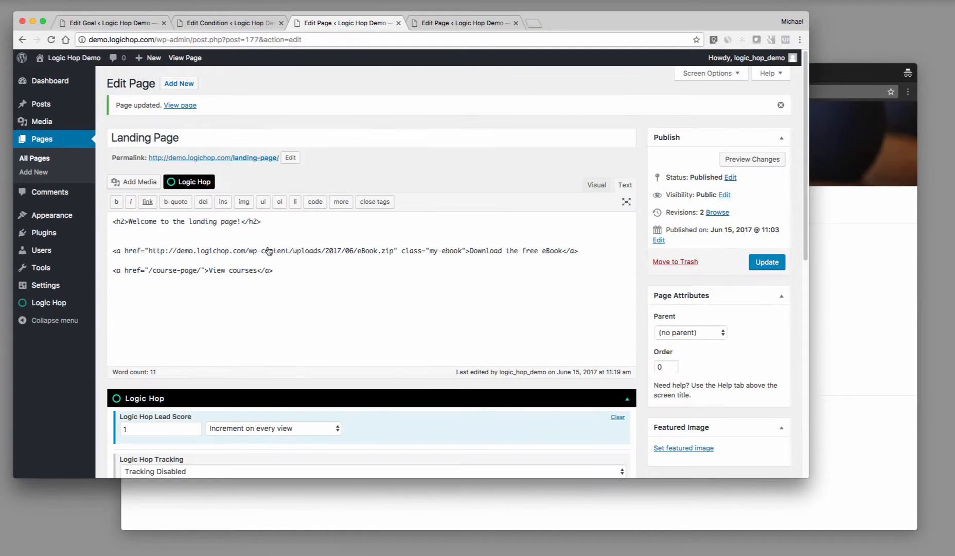
click(99, 24)
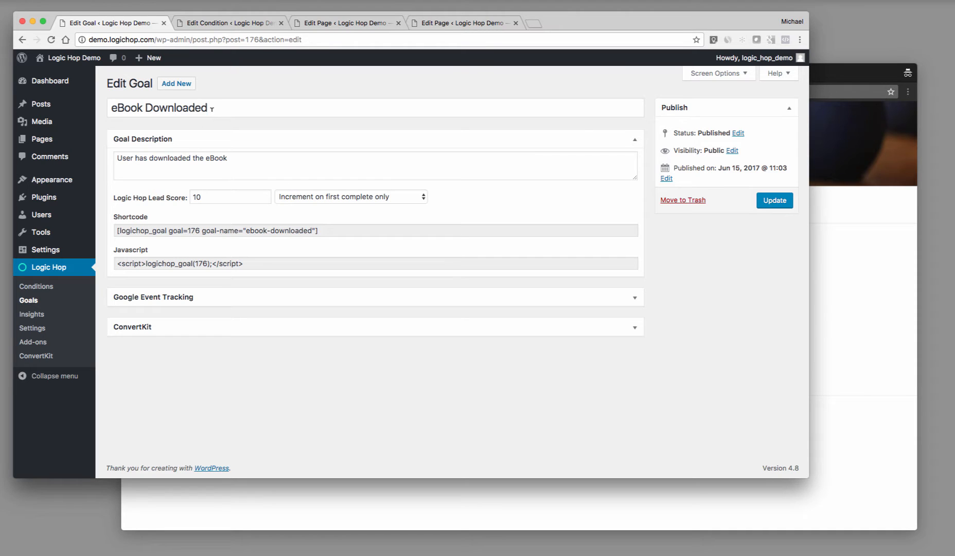
drag(218, 108, 110, 107)
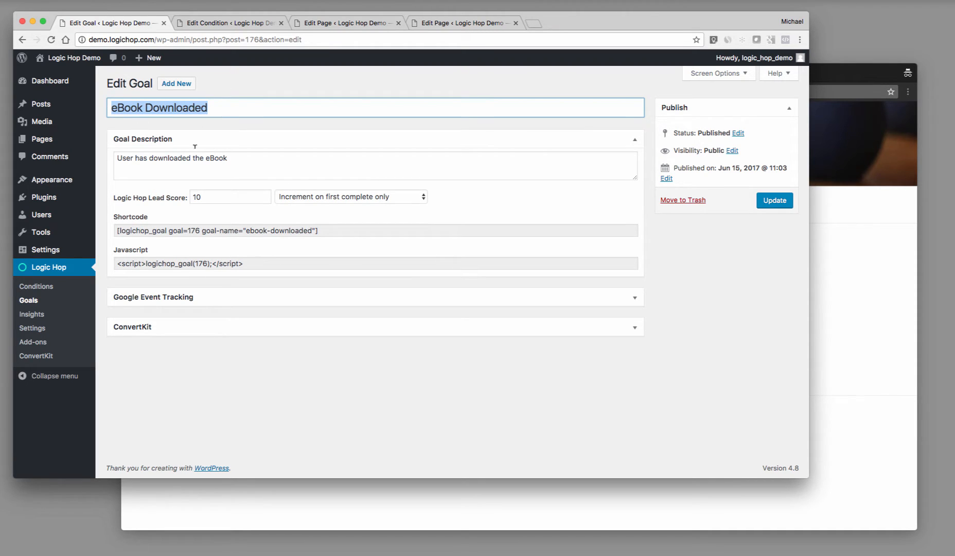
click(256, 160)
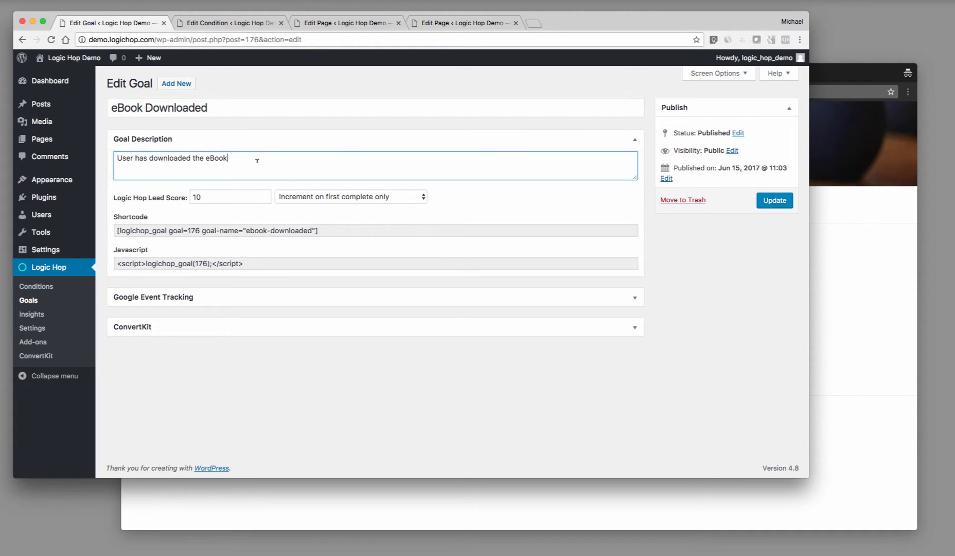
drag(221, 197, 182, 199)
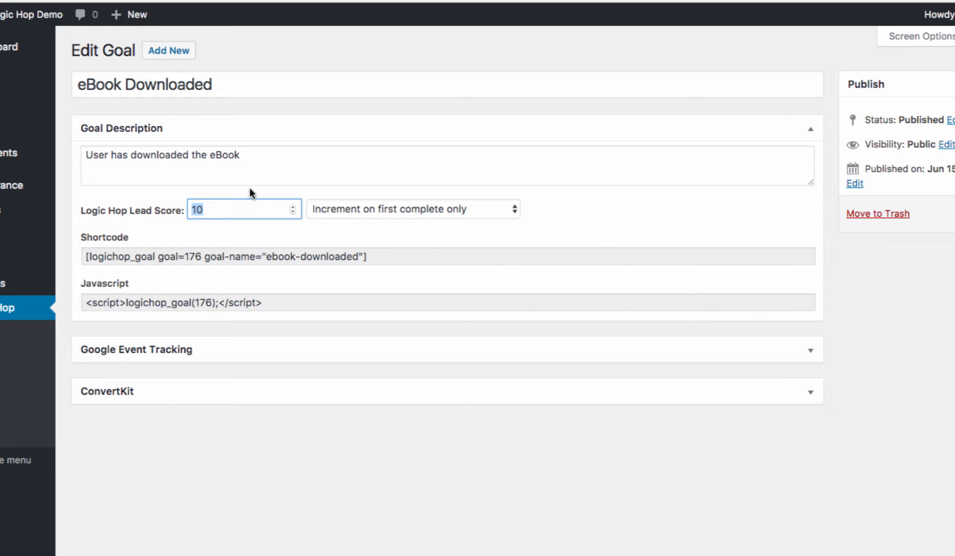
click(259, 174)
double_click(228, 154)
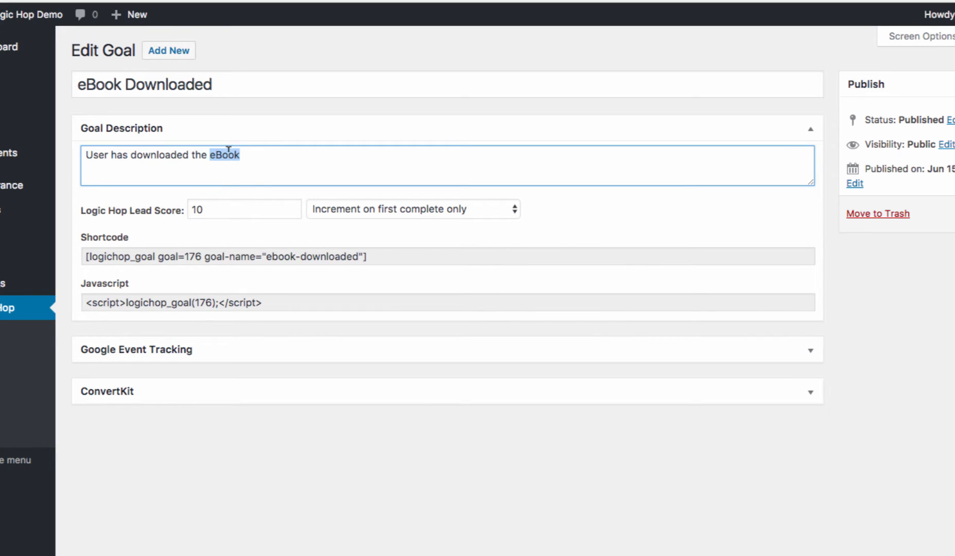
drag(215, 208, 169, 216)
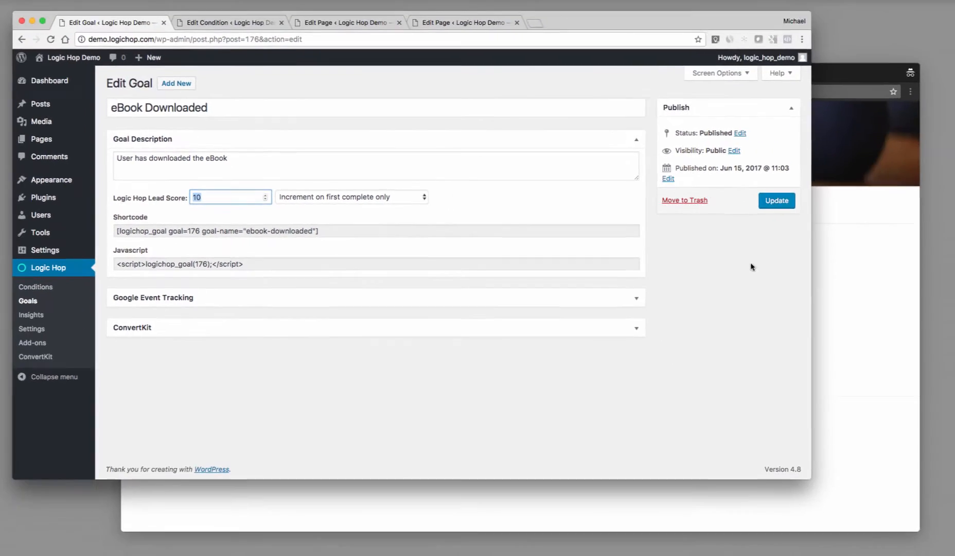
Switch to the live site and download the free eBook from the landing page.
click(834, 287)
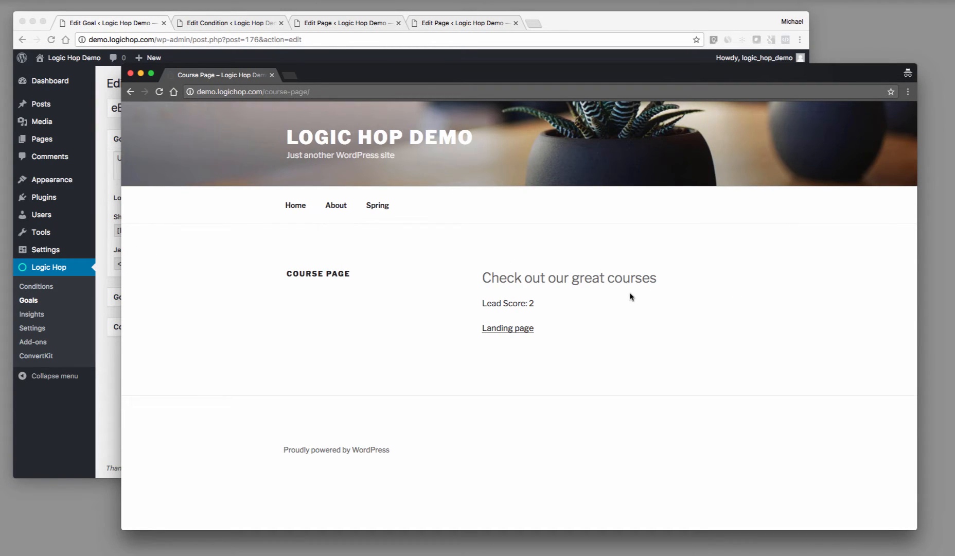
click(525, 330)
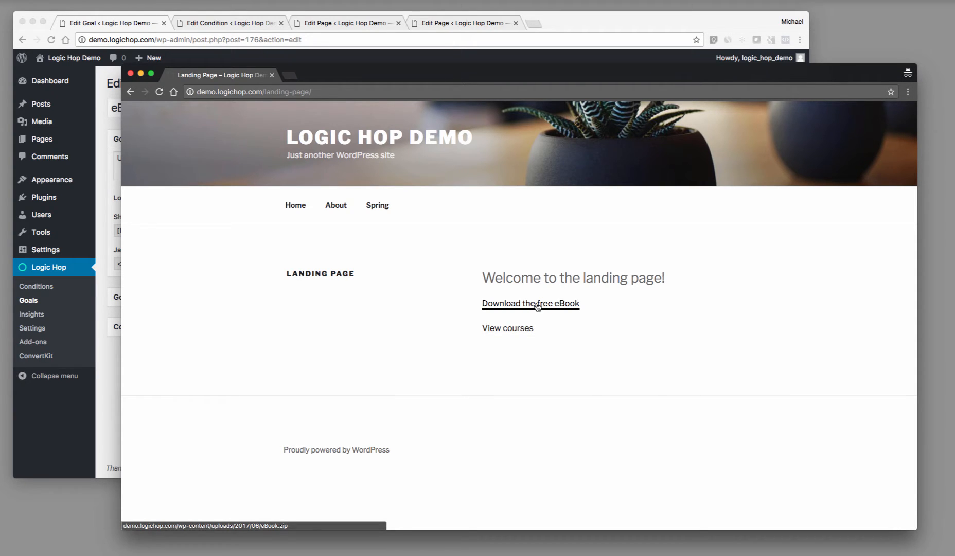
click(537, 307)
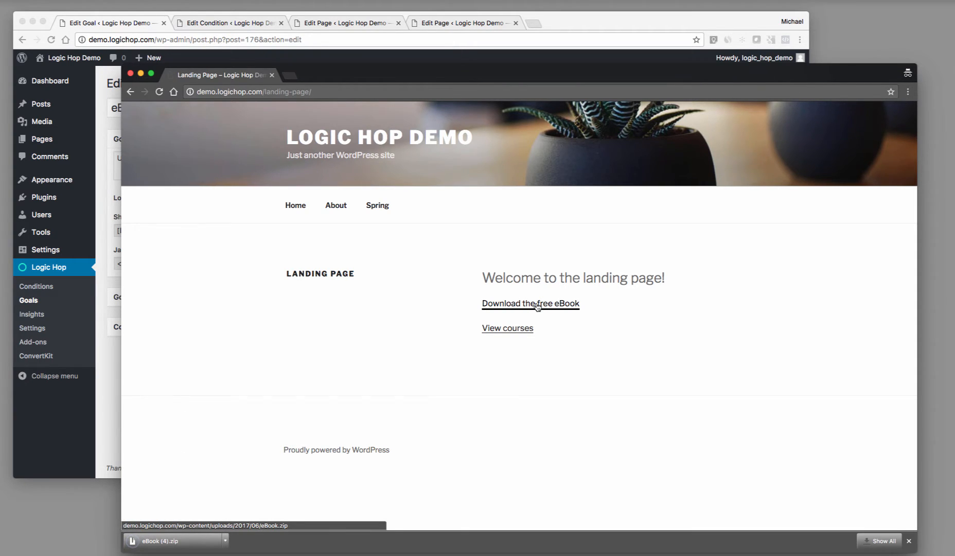
Return to the live course page and inspect its lead score and promotional text.
click(520, 332)
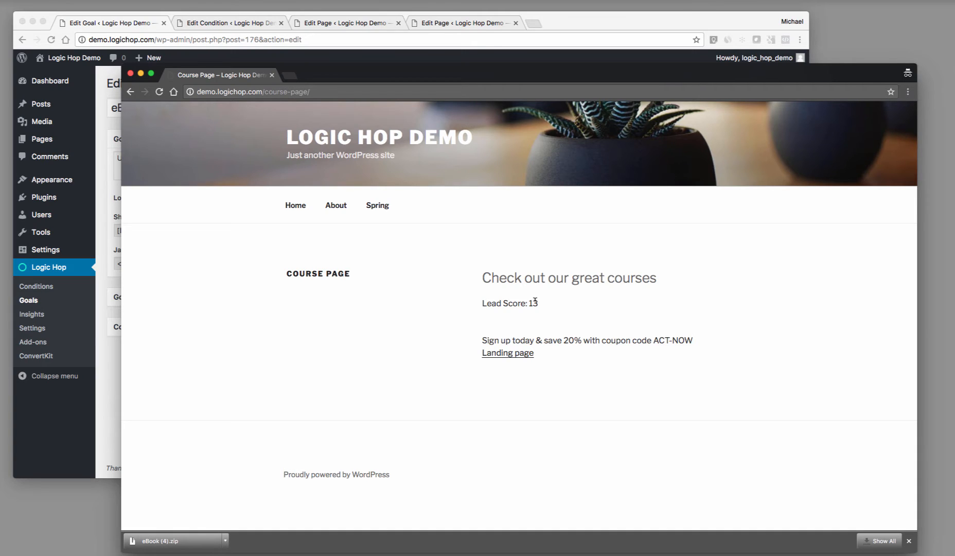
drag(535, 301, 531, 301)
drag(695, 341, 482, 334)
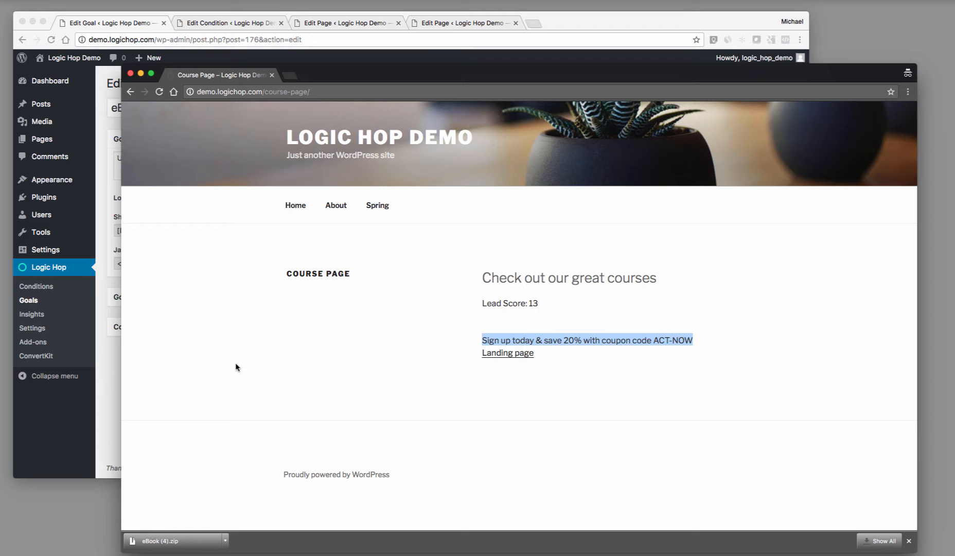
Review the Lead Score +10 condition and the conditional shortcode around the coupon text in the Course Page content.
click(113, 420)
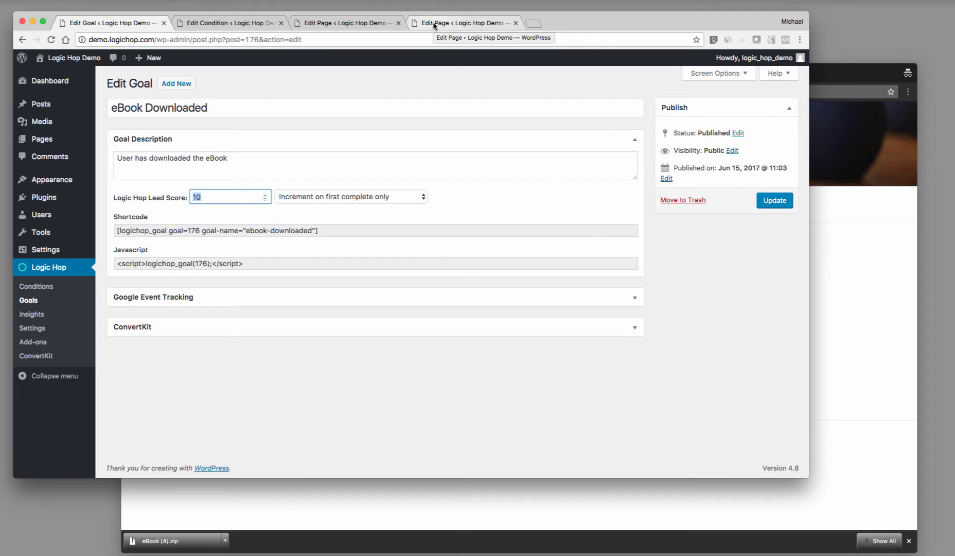
click(228, 23)
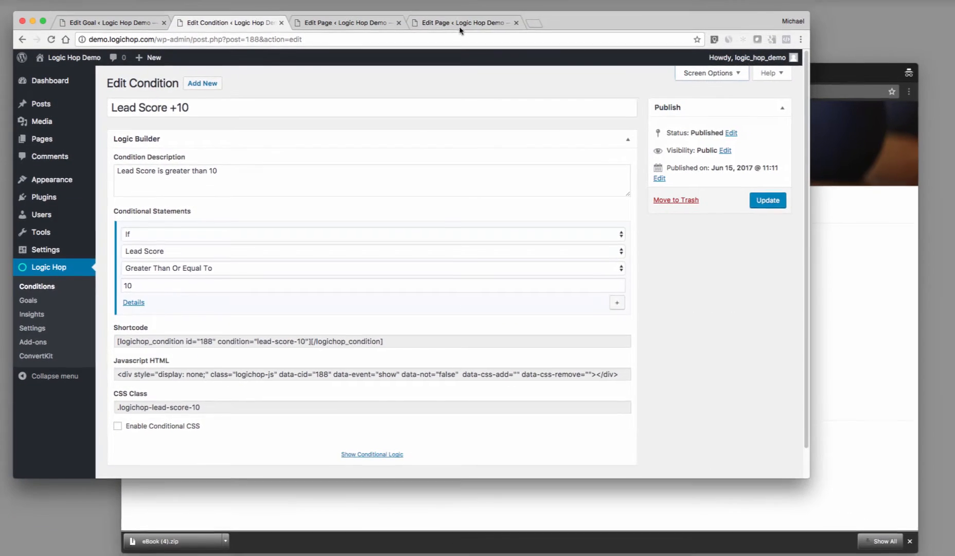
click(462, 26)
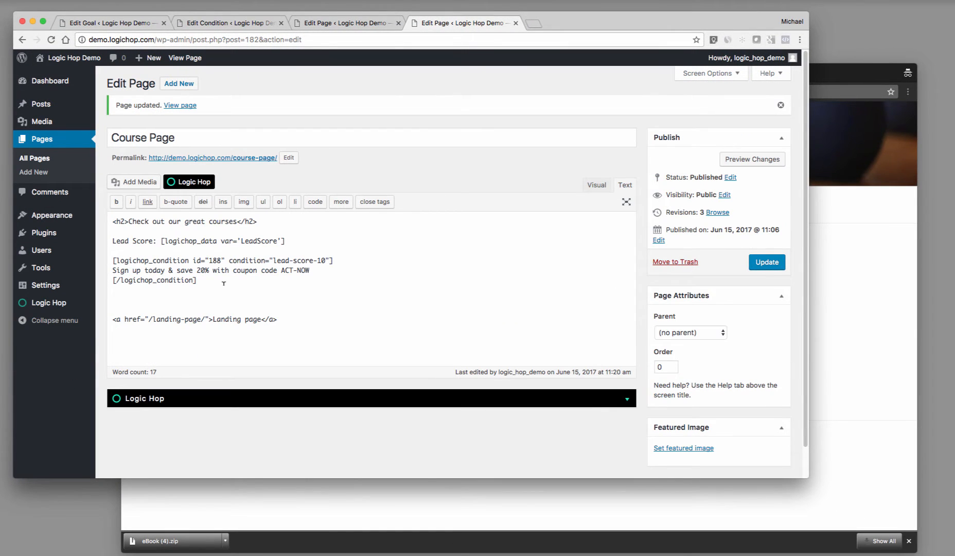
drag(224, 283, 108, 256)
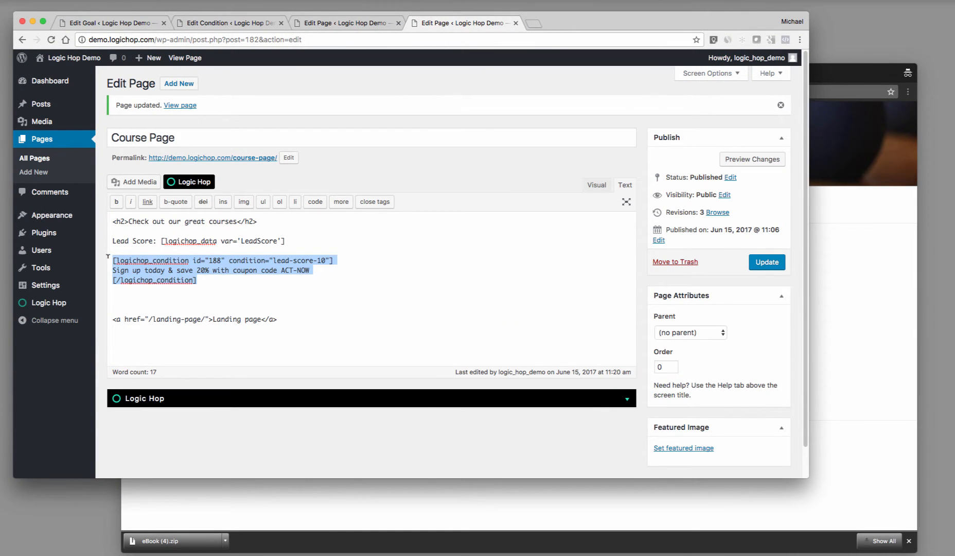
Browse the conditional shortcodes offered by the Logic Hop dialog and close it without inserting one.
click(191, 185)
click(370, 223)
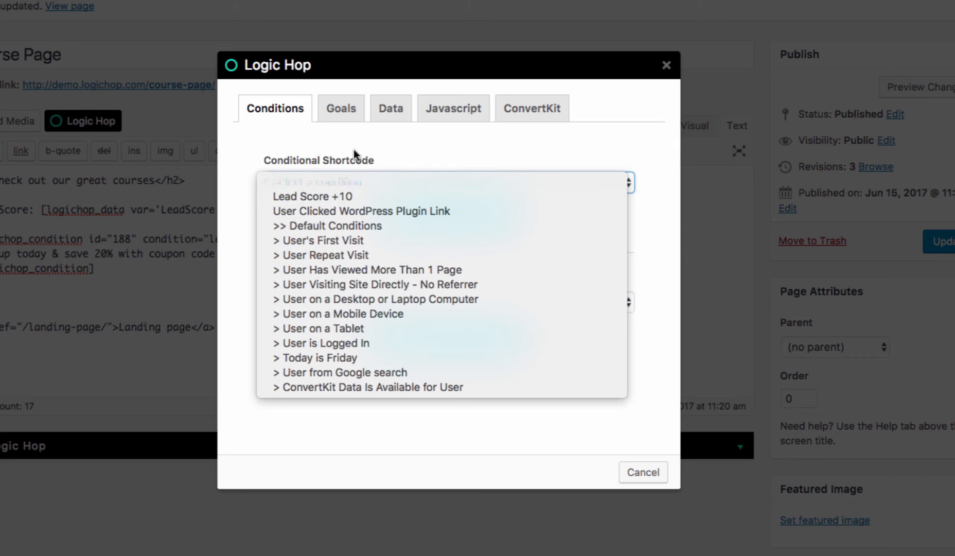
click(242, 159)
click(668, 66)
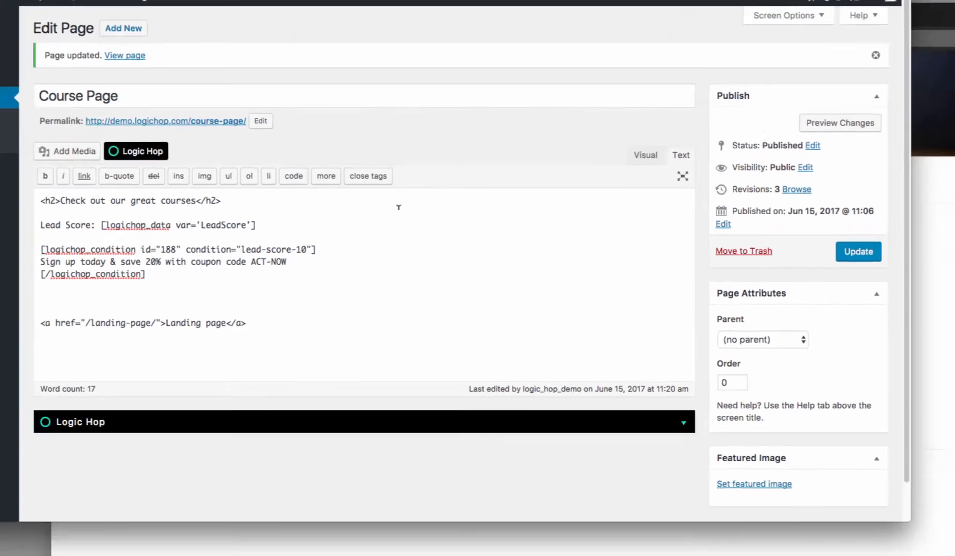
Highlight the coupon sentence inside the lead-score-10 shortcode of the Course Page content to review it, and clear the selection.
drag(311, 270, 113, 268)
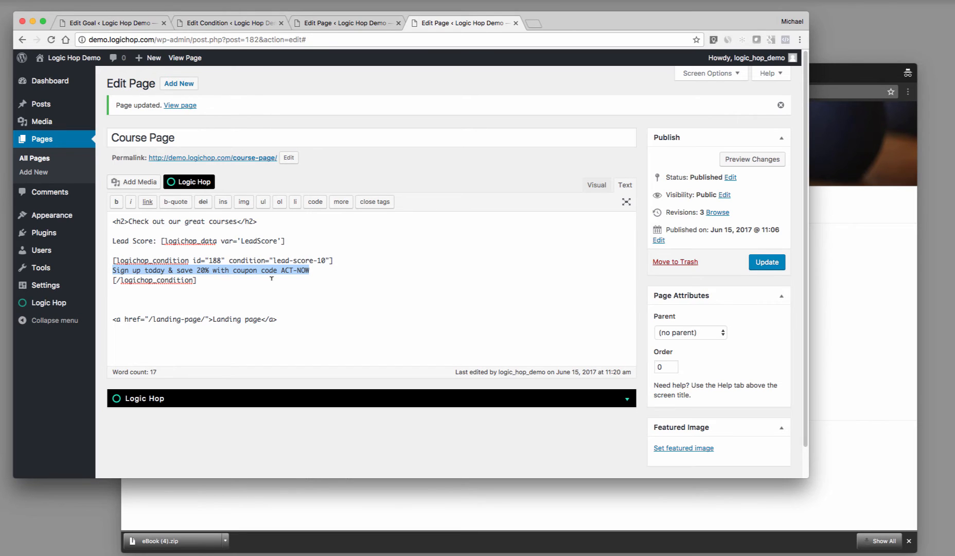
drag(311, 271, 114, 268)
click(308, 294)
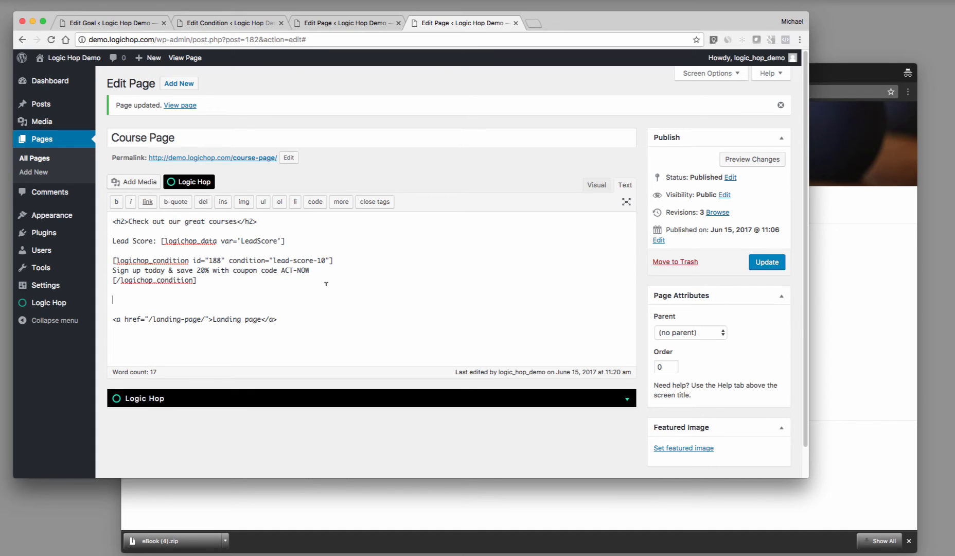
Set the Course Page's Logic Hop Lead Score to -5 with the option Increment on every view.
click(629, 402)
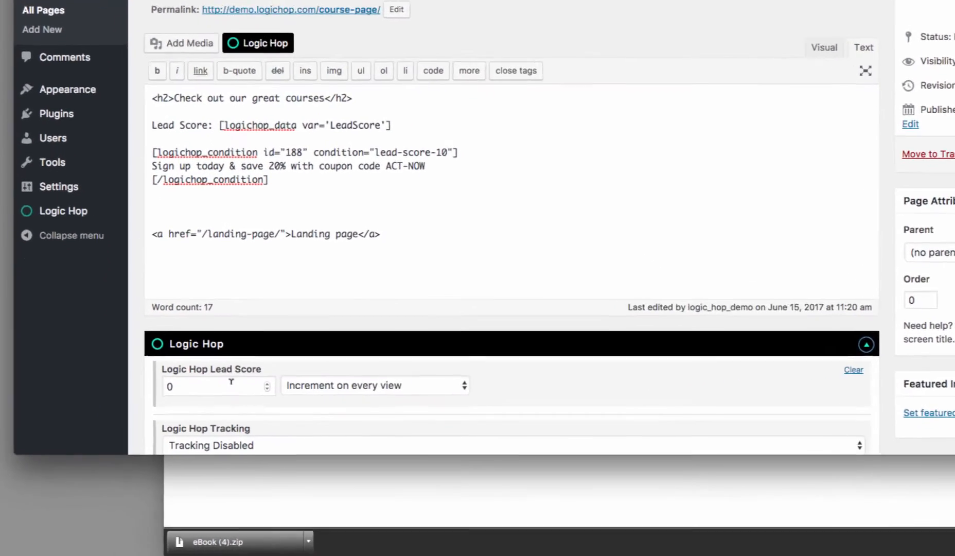
drag(157, 427, 116, 418)
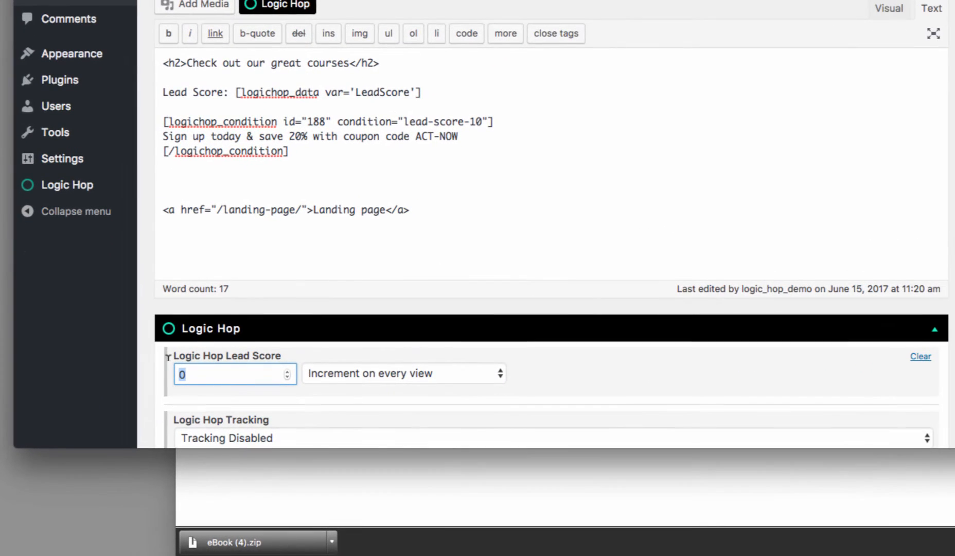
text(-5)
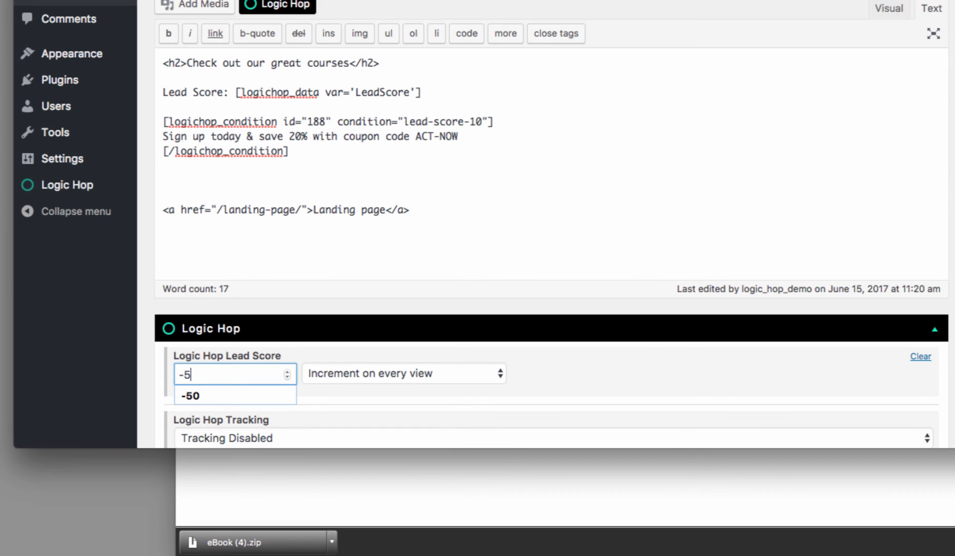
click(427, 400)
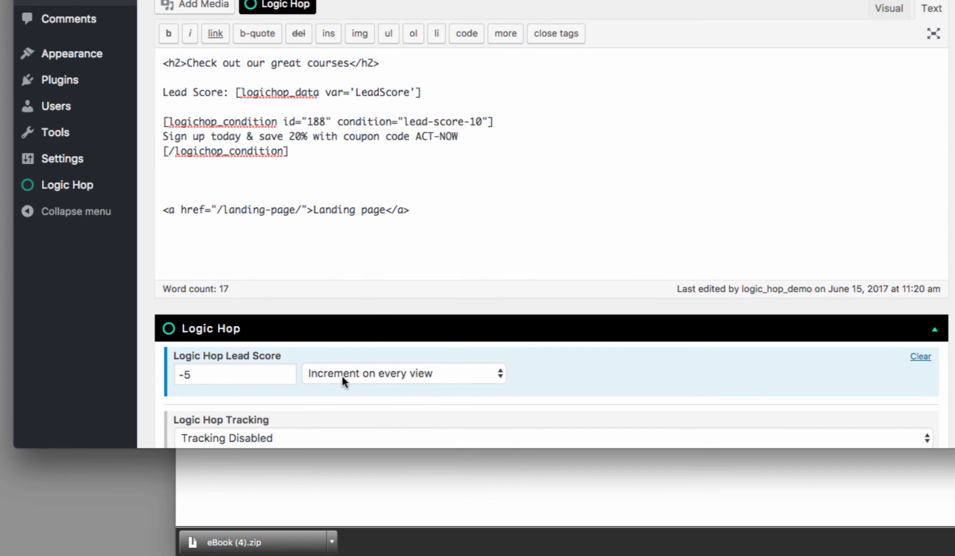
click(390, 375)
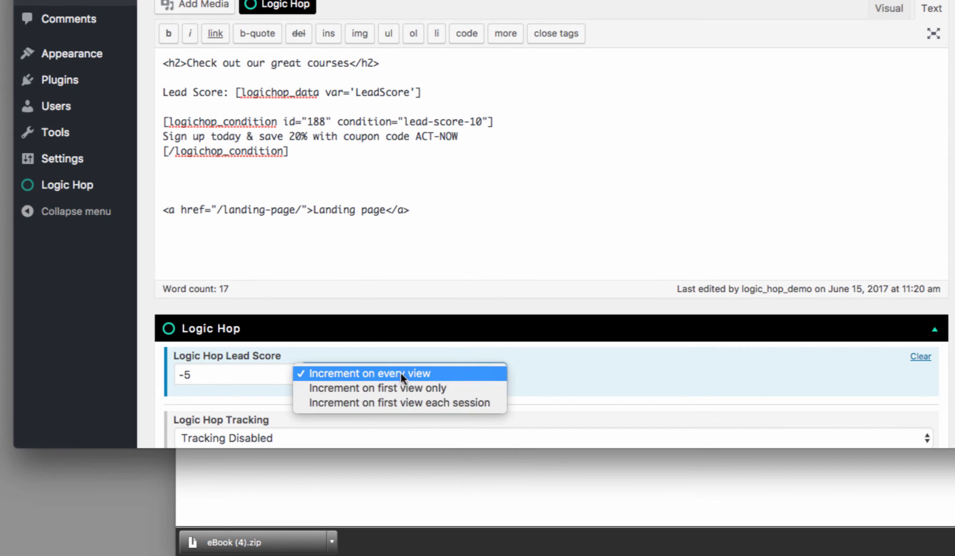
click(418, 371)
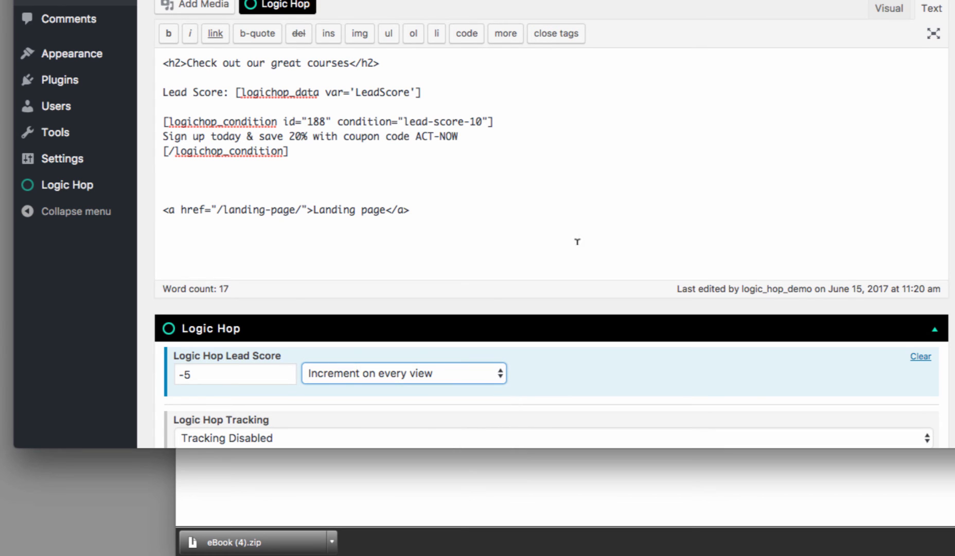